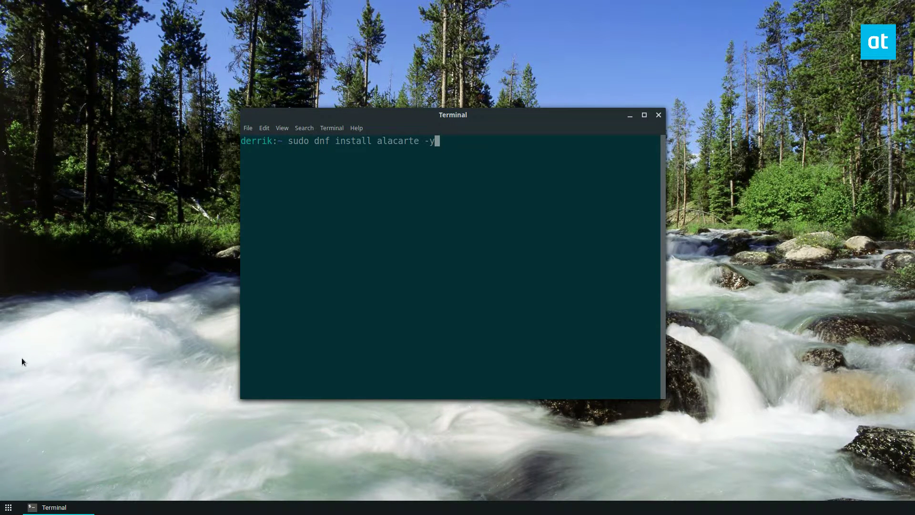
# Step: Install alacarte with 'sudo dnf install alacarte -y', entering the password when prompted
pyautogui.press('Return')
pyautogui.write('********')
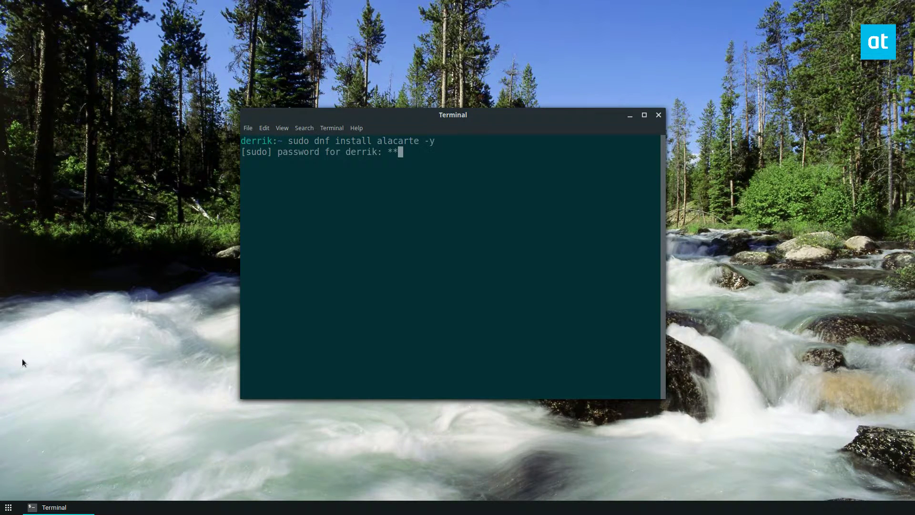
pyautogui.press('Return')
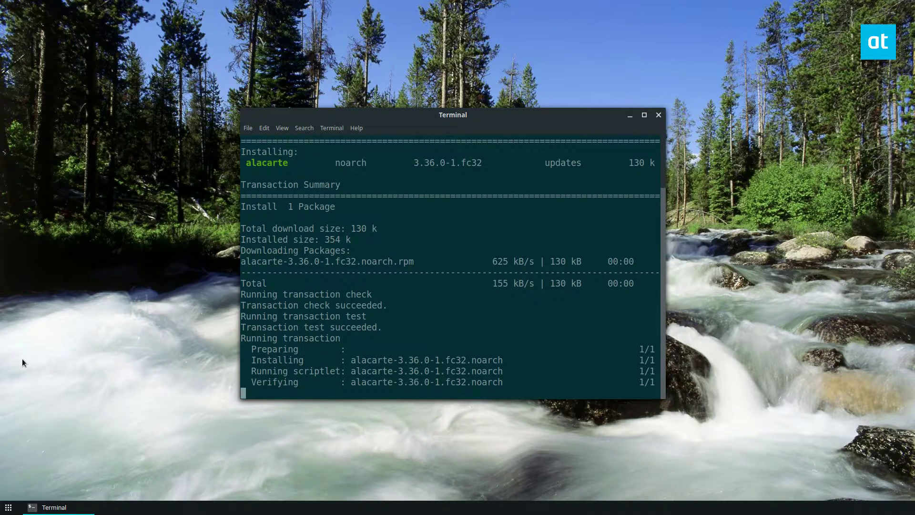
# Step: Launch Main Menu from the app search, maximize it, and select WineMine under Games
pyautogui.press('super')
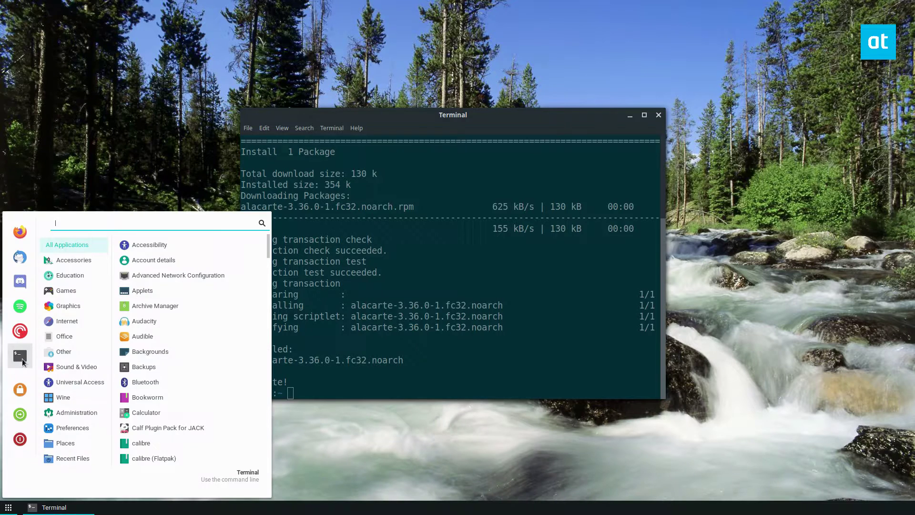
pyautogui.write('alaca')
pyautogui.press('Return')
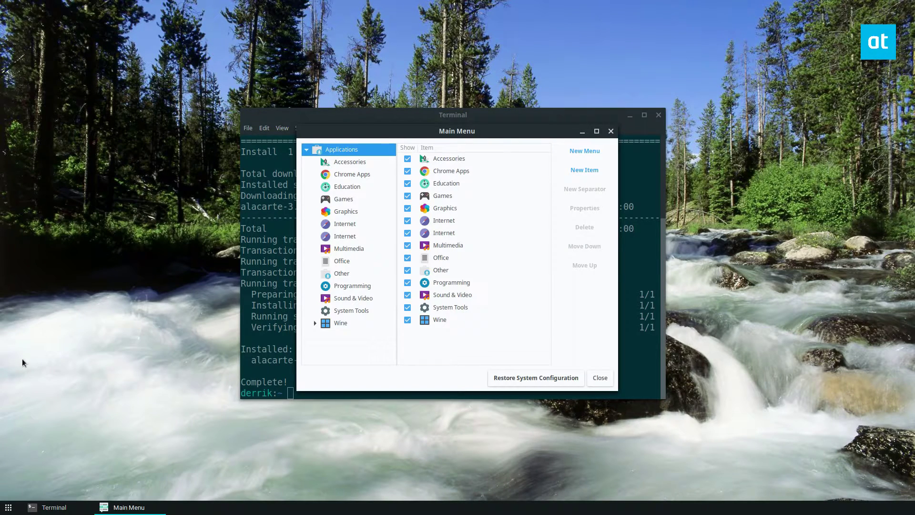
pyautogui.doubleClick(602, 129)
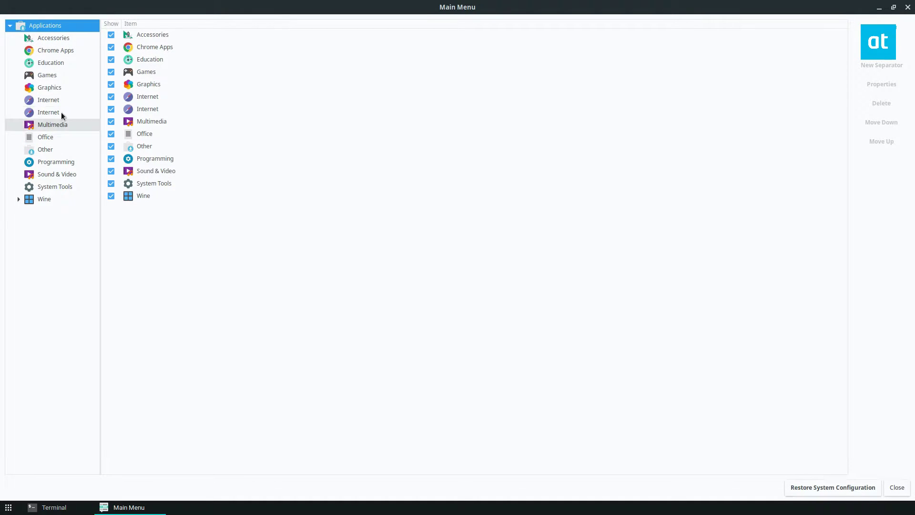
pyautogui.click(41, 76)
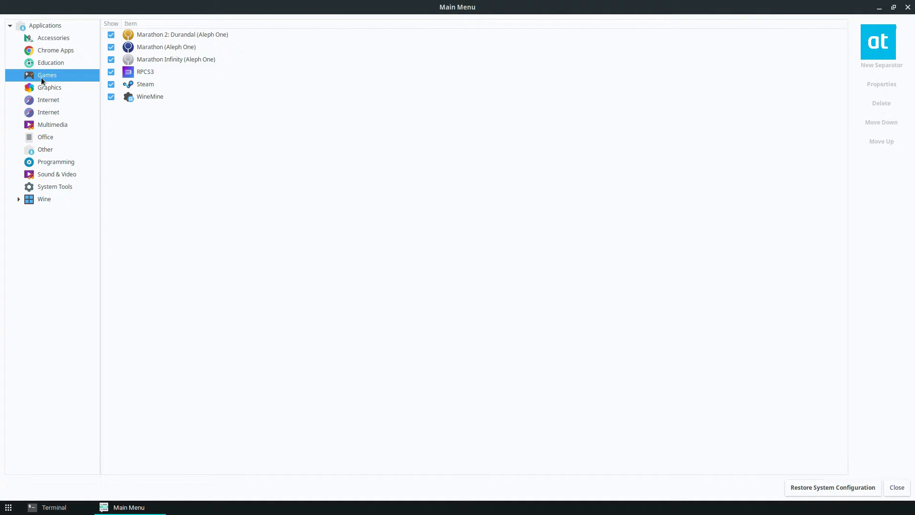
pyautogui.click(147, 98)
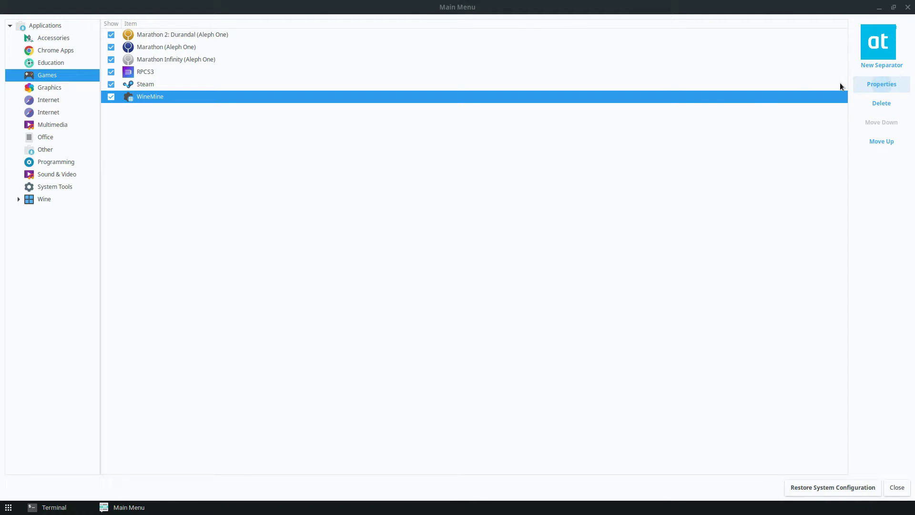
# Step: Rename the WineMine launcher to 'Minesweeper but Linuxy' and open the app menu to check
pyautogui.click(882, 84)
pyautogui.click(490, 305)
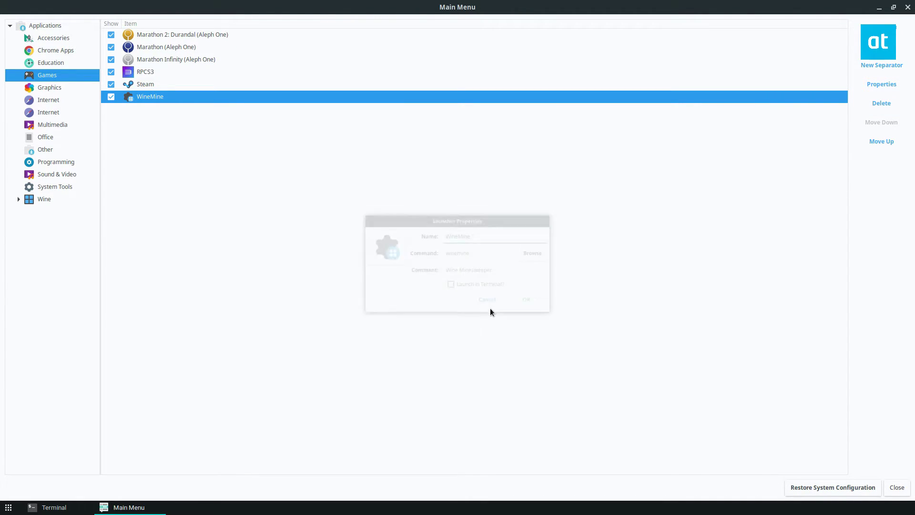
pyautogui.click(882, 85)
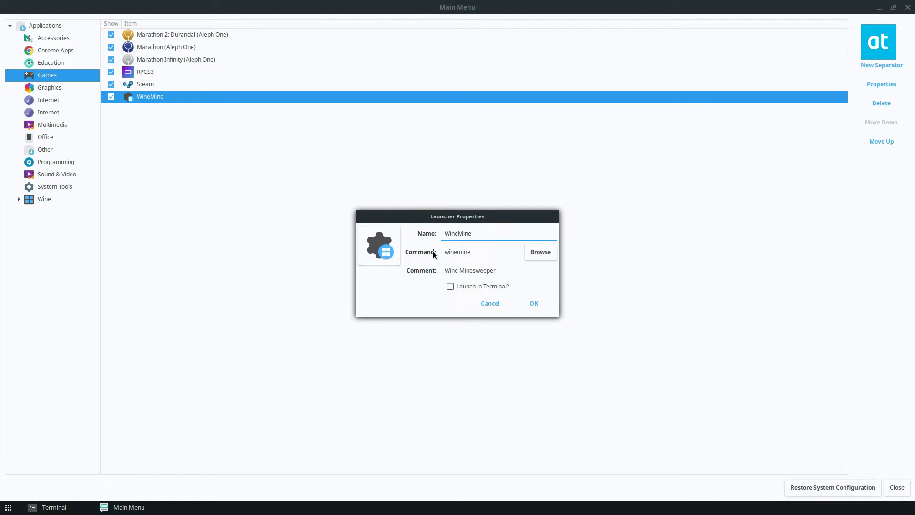
pyautogui.doubleClick(479, 233)
pyautogui.write('Minesweeper b')
pyautogui.write('ut Linuxy')
pyautogui.click(533, 303)
pyautogui.click(8, 506)
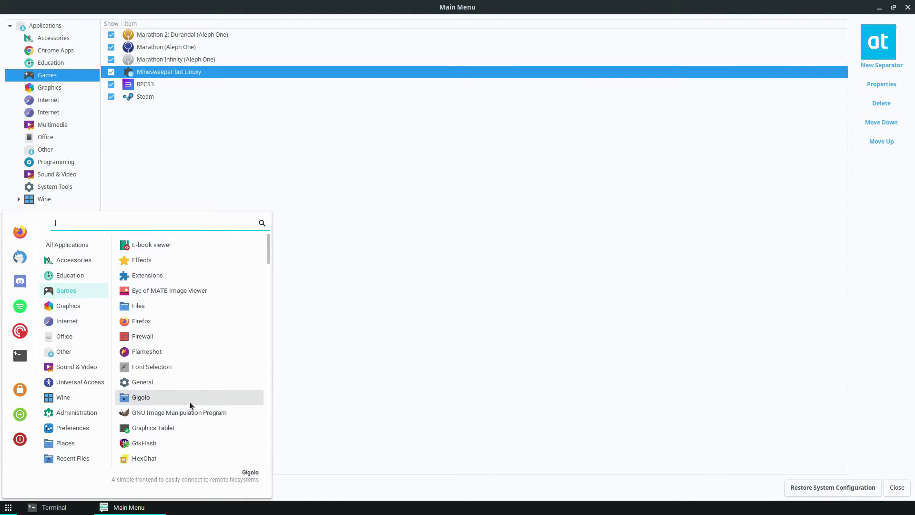
pyautogui.moveTo(66, 291)
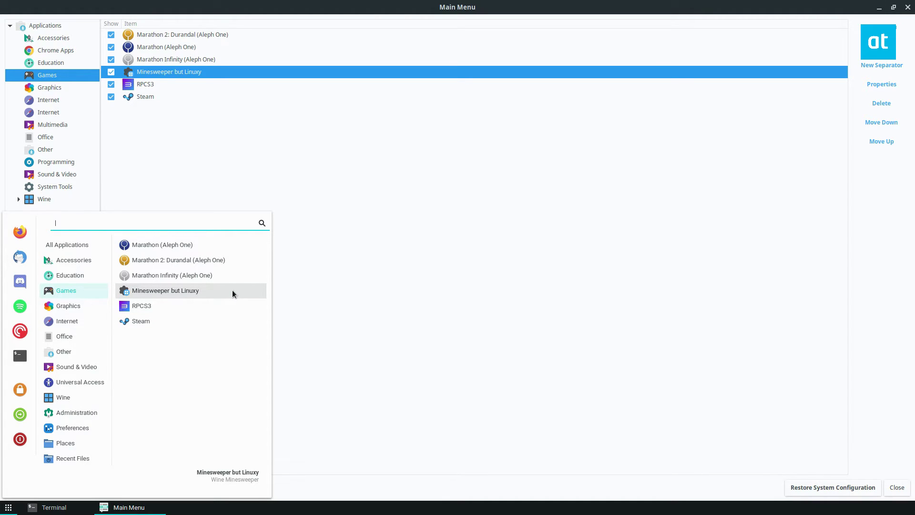
# Step: Close the app menu and change the launcher's name in Properties to 'Winemine'
pyautogui.press('super')
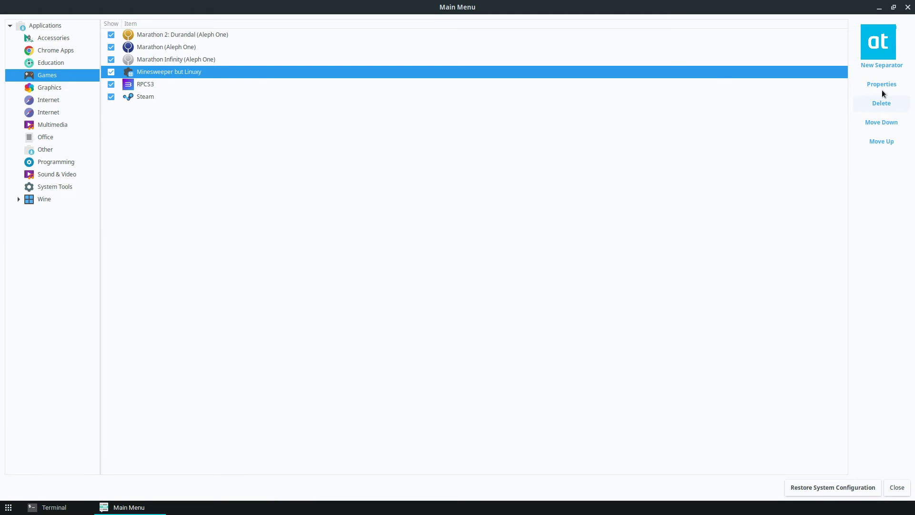
pyautogui.click(882, 84)
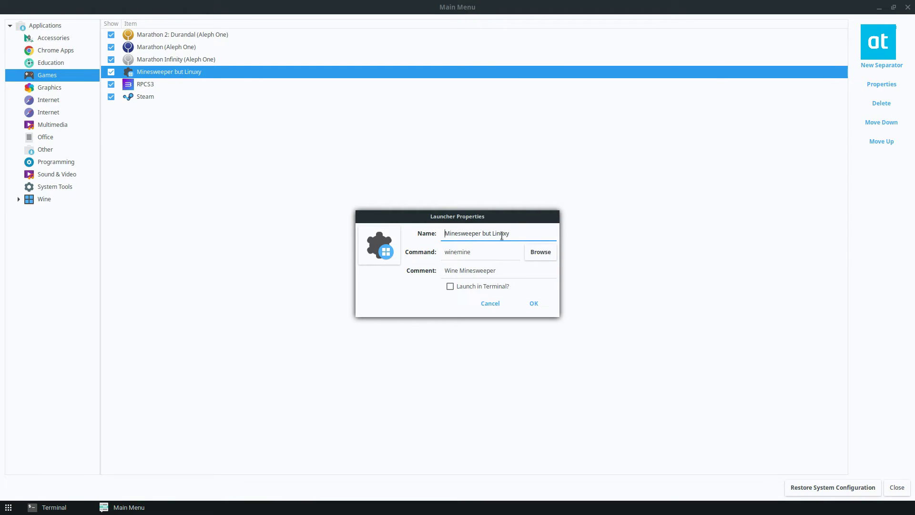
pyautogui.hotkey('ctrl', 'a')
pyautogui.write('Winemine')
# Step: Save the name 'Winemine' and reopen the app menu to verify it
pyautogui.click(535, 303)
pyautogui.click(8, 508)
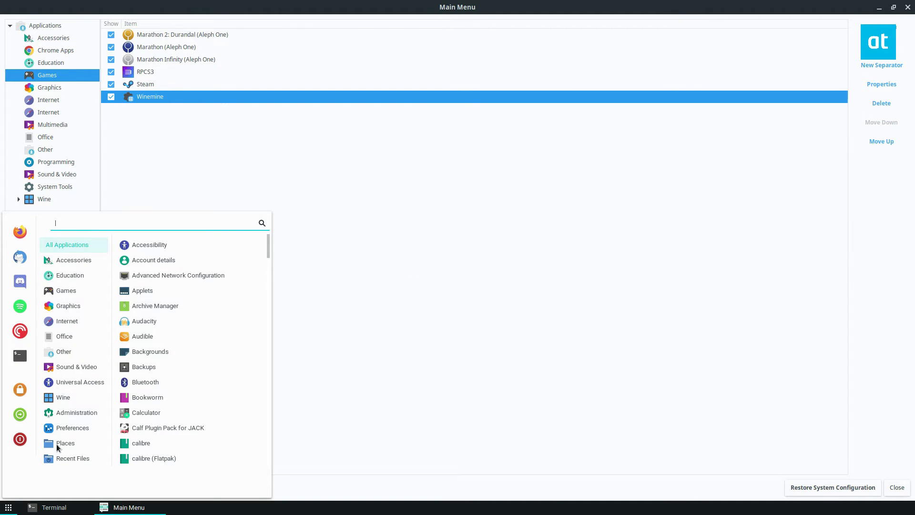